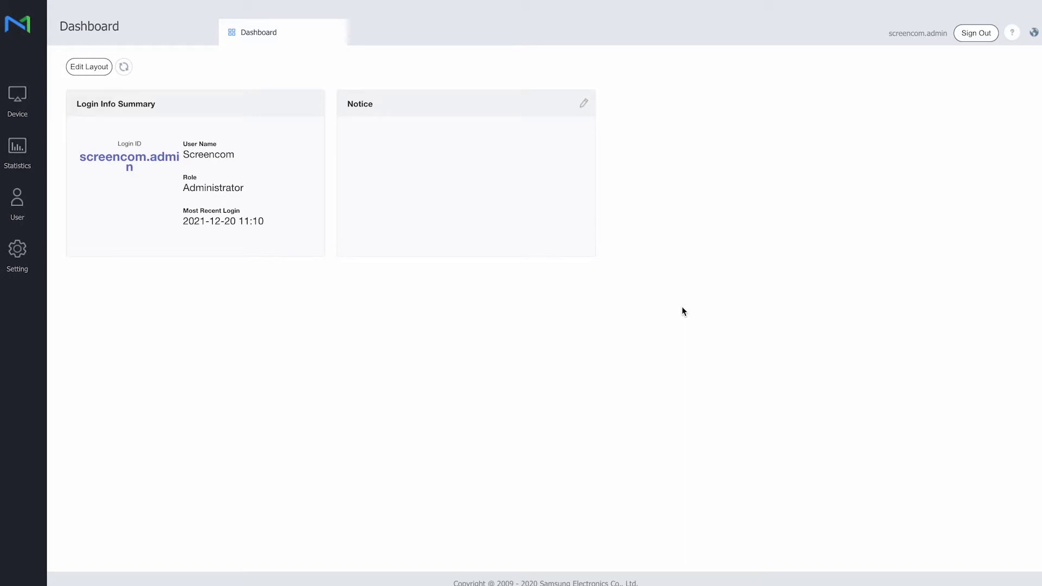
Open the Device page listing the Flip, Flipp-2 and ScreenCom displays
click(18, 98)
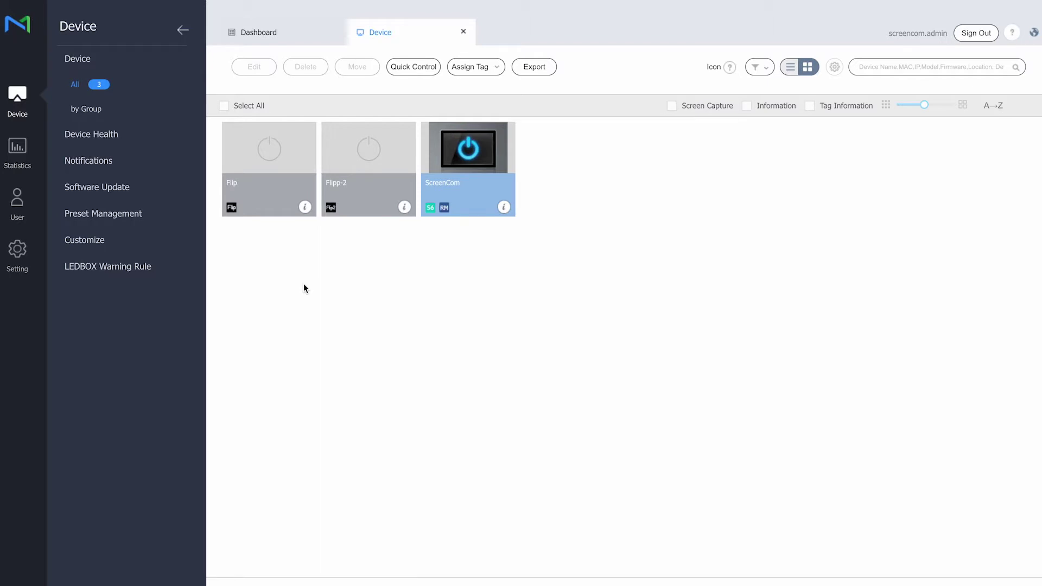
Show ScreenCom's device information: type RSPLAYER, group ScreenCom>RM, model QB43N
click(503, 208)
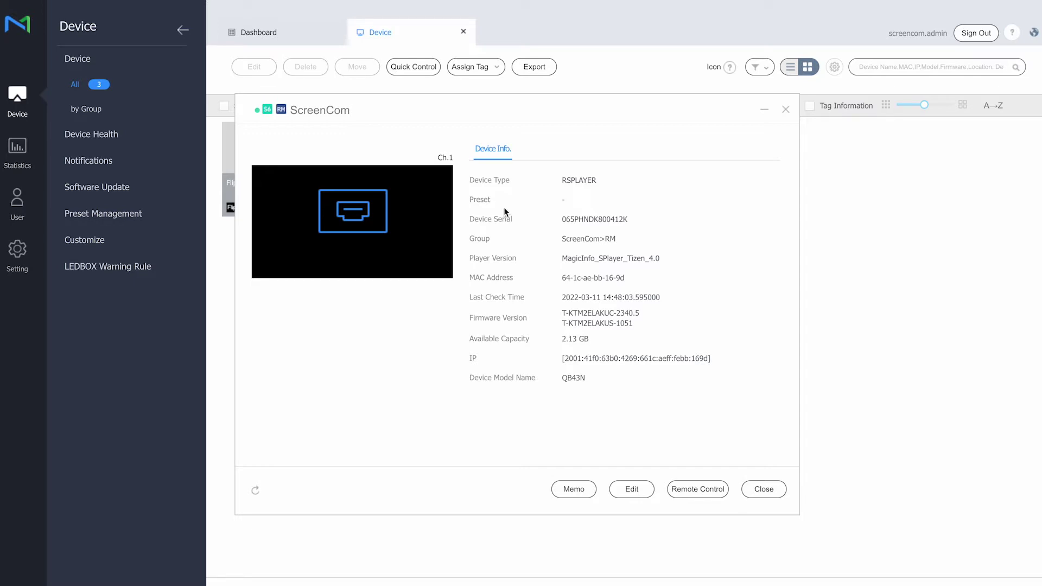
click(686, 490)
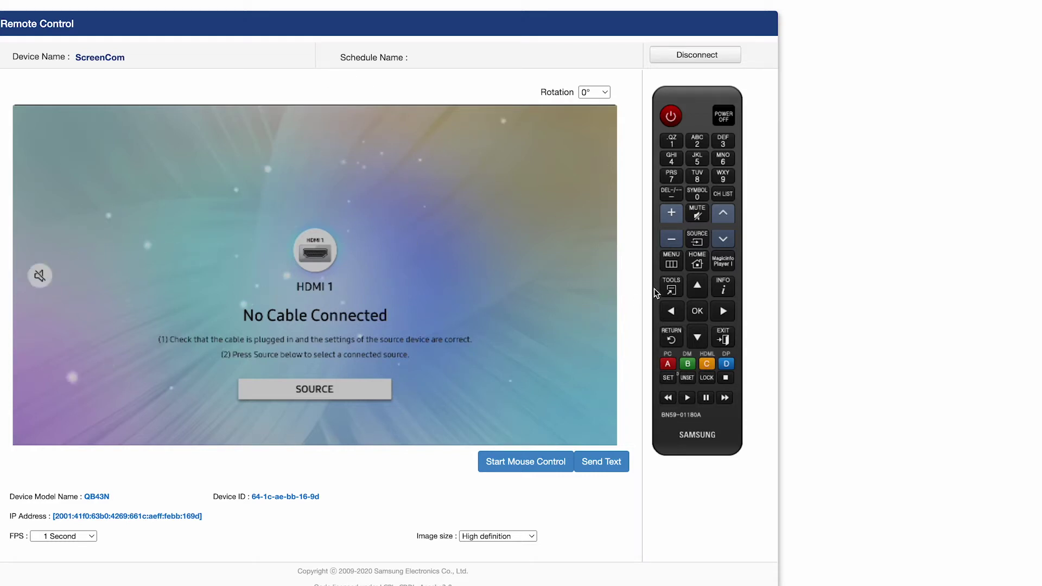
click(672, 266)
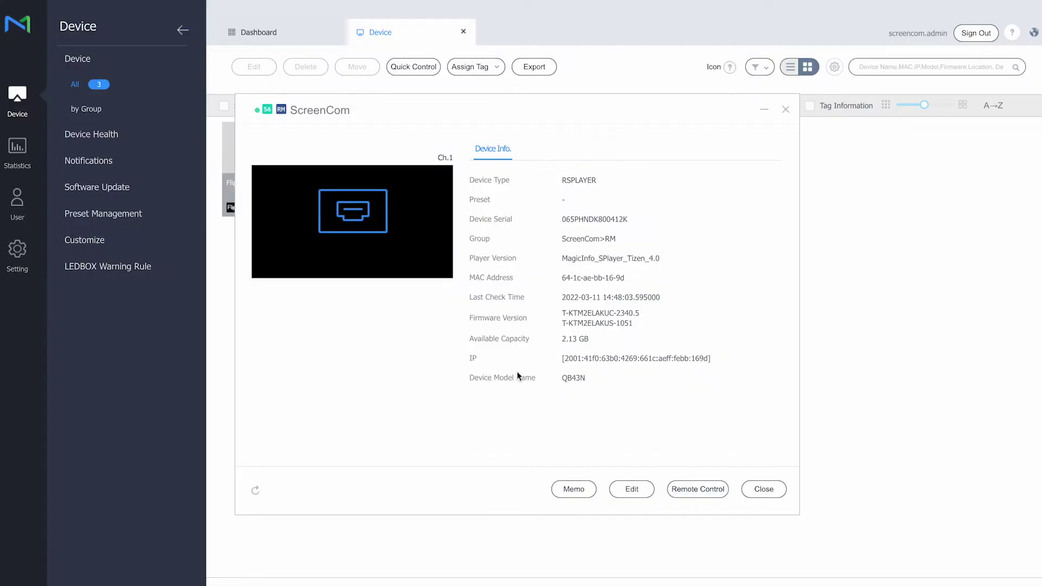
Edit ScreenCom and view its Time tab with Timer1 08:00 AM–05:01 PM Mon~Fri
click(624, 484)
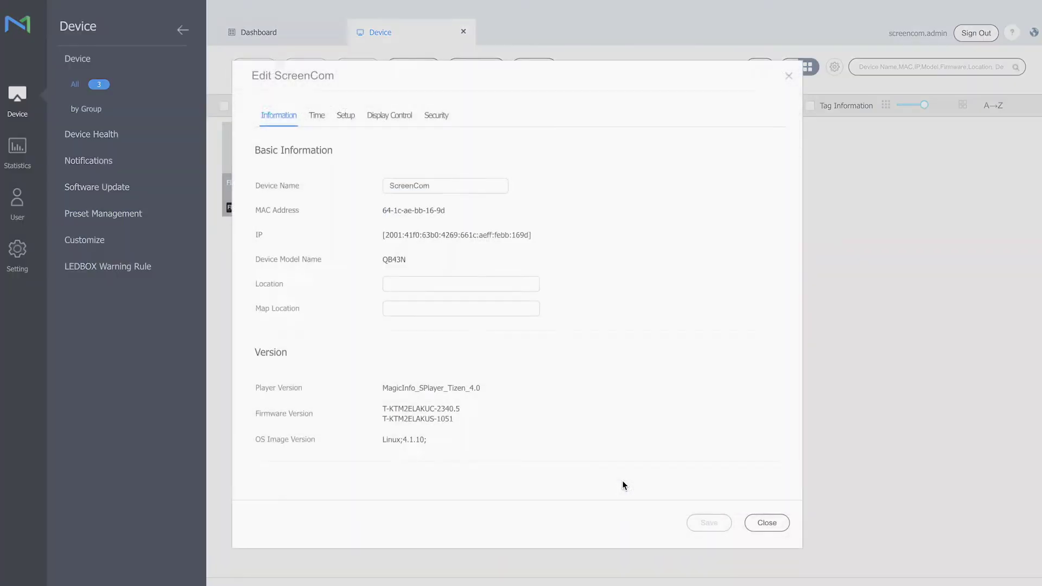
click(318, 116)
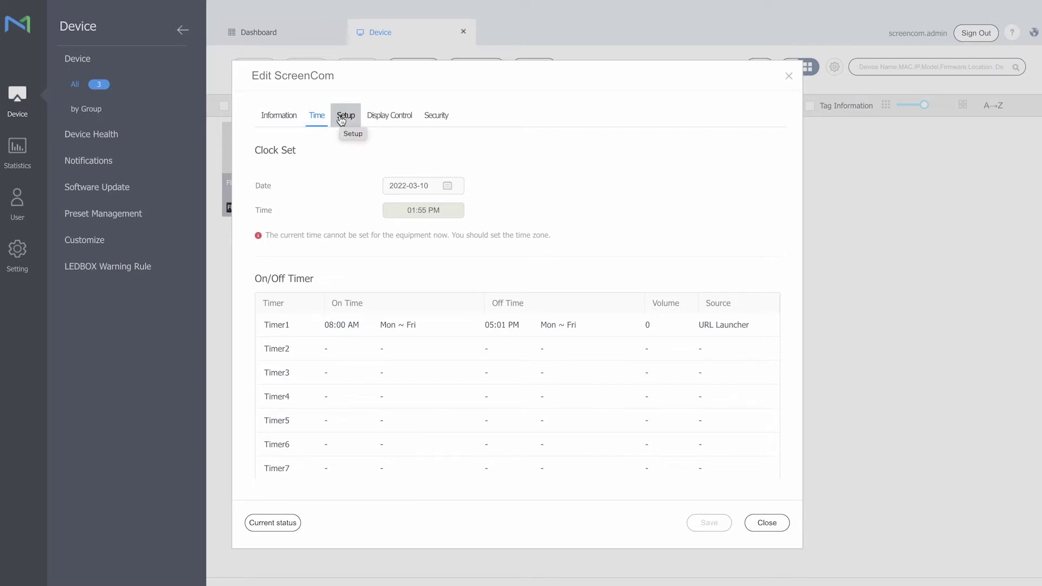
Review ScreenCom's Setup sections, then view its Security locks with Touch Control Lock On
click(341, 120)
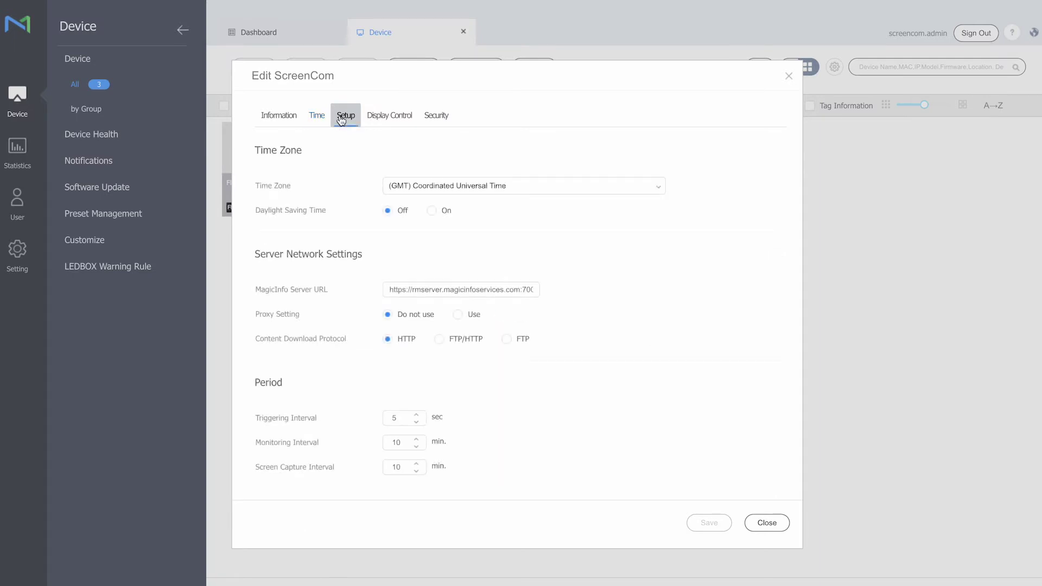
scroll(386, 246, down, 4)
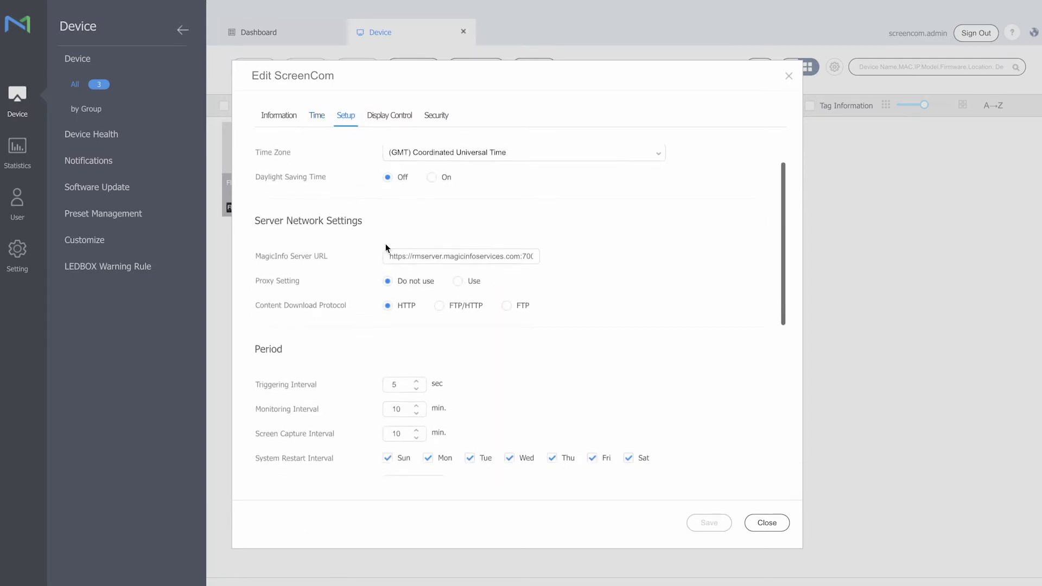
scroll(386, 245, down, 3)
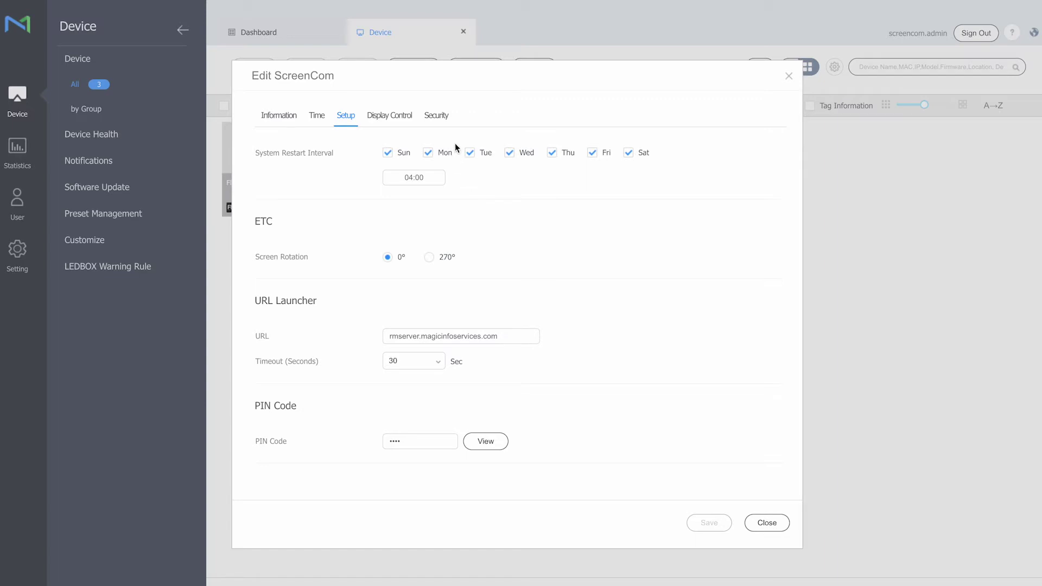
click(441, 118)
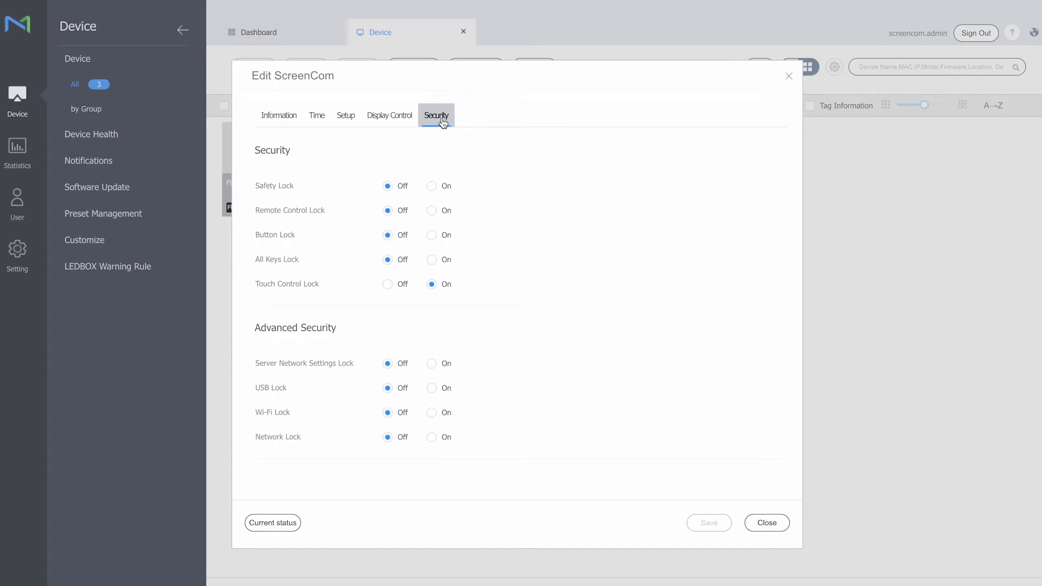
Review all Display Control settings through Advanced Setting, then close the editor unsaved
click(404, 119)
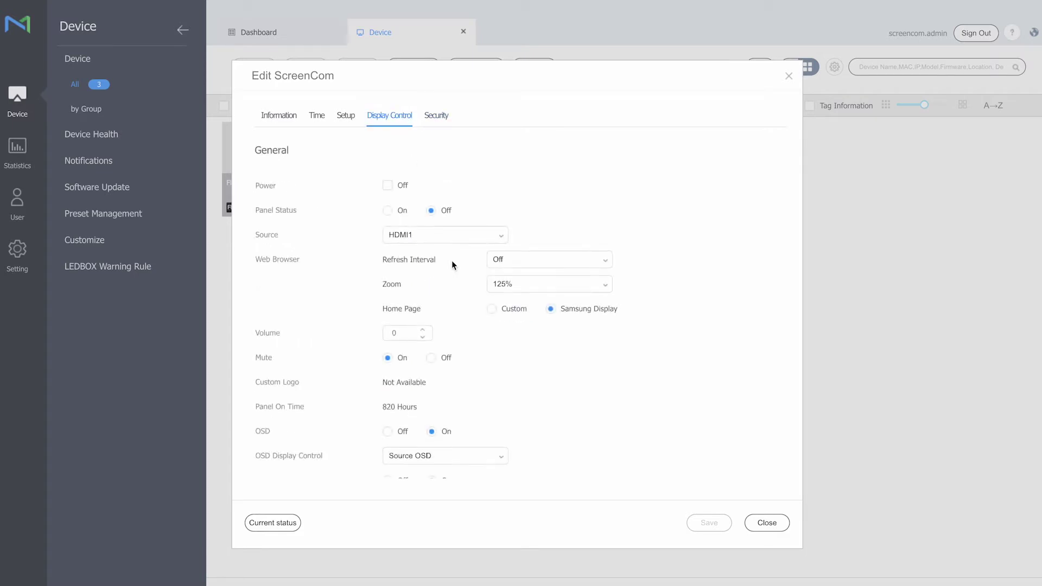
scroll(452, 260, down, 5)
scroll(452, 260, down, 3)
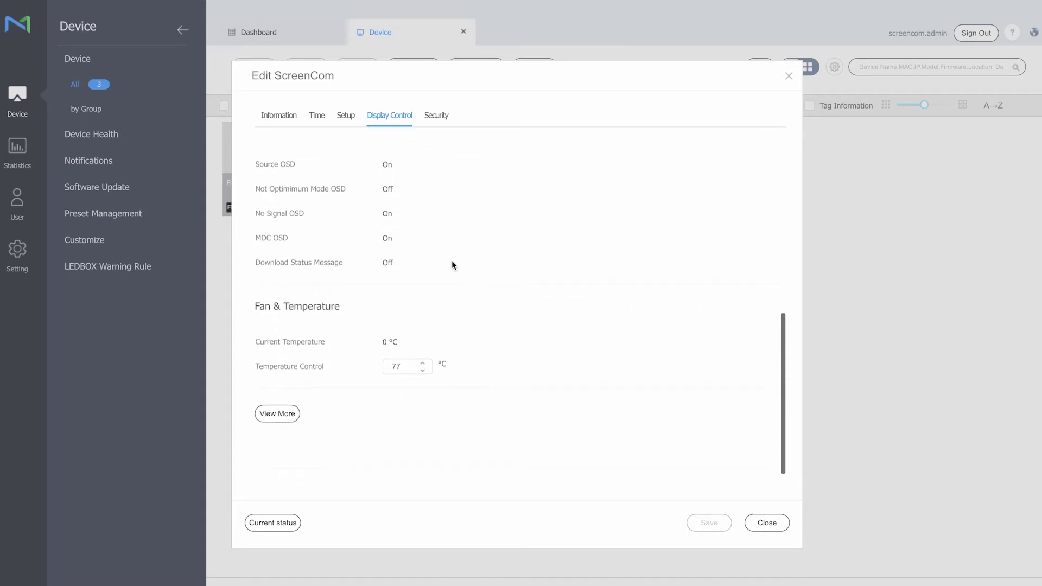
click(274, 413)
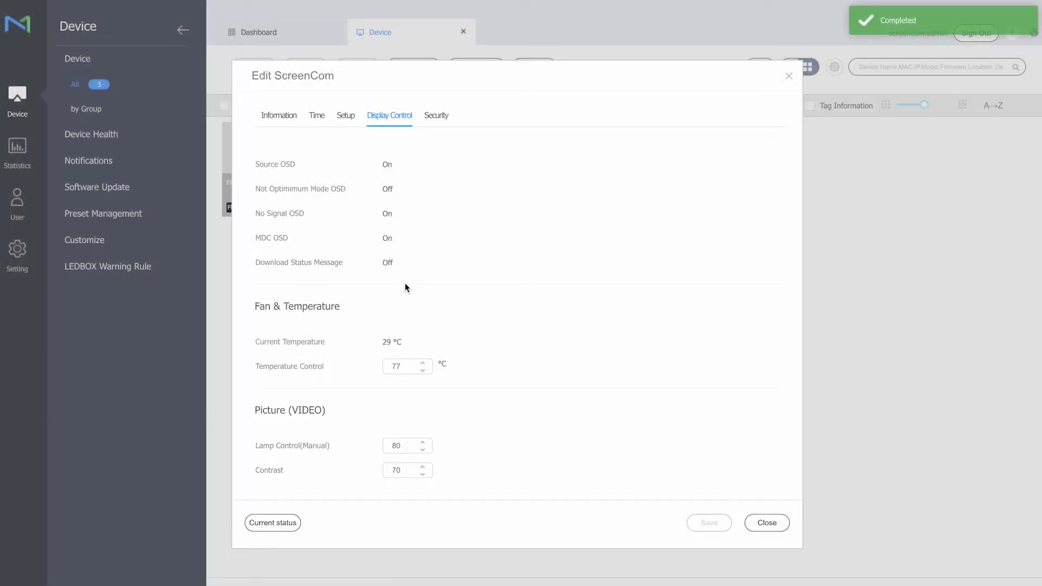
scroll(405, 282, down, 5)
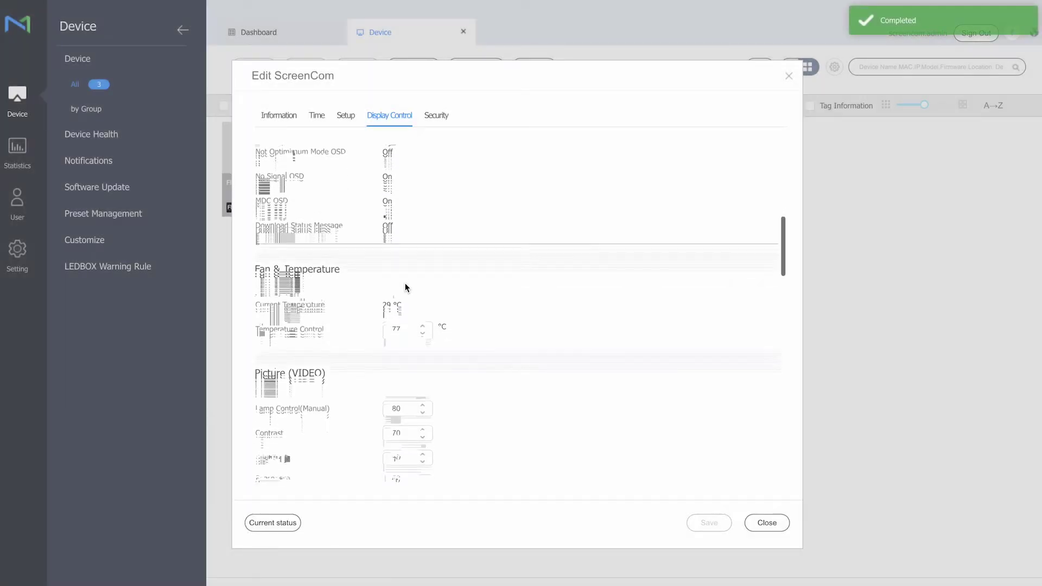
scroll(563, 321, down, 5)
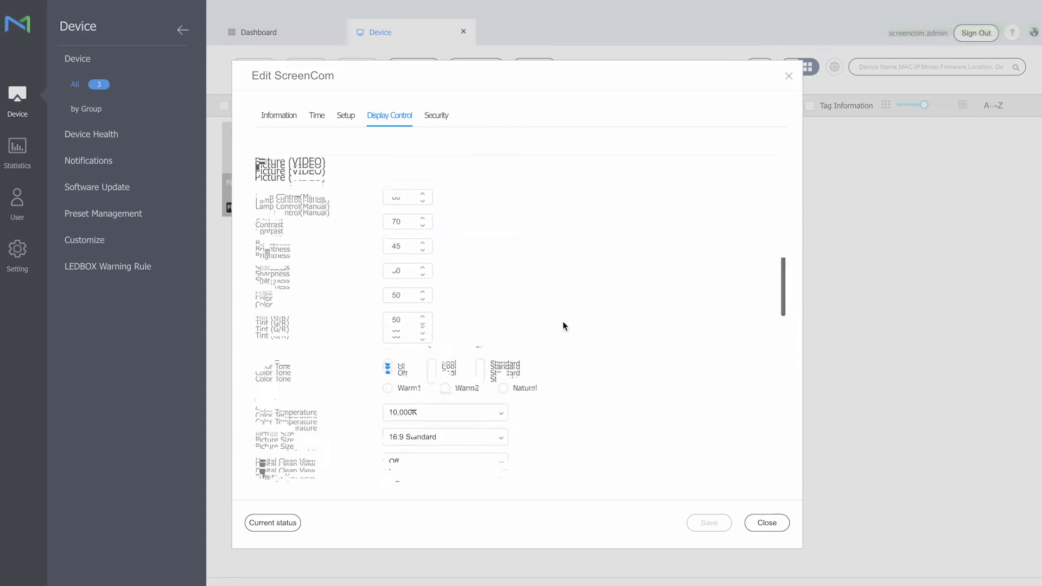
scroll(563, 321, down, 4)
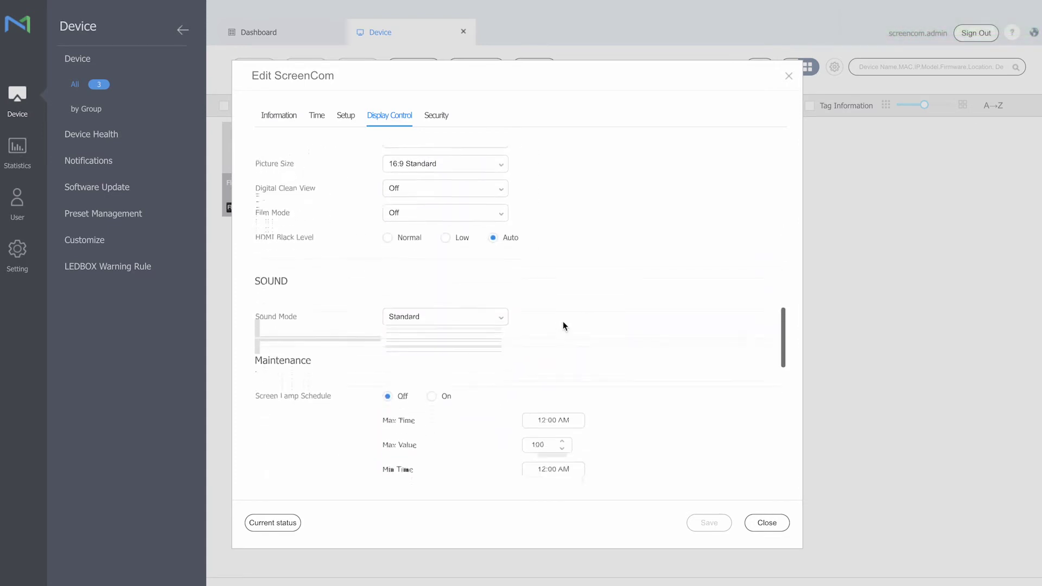
scroll(563, 325, down, 4)
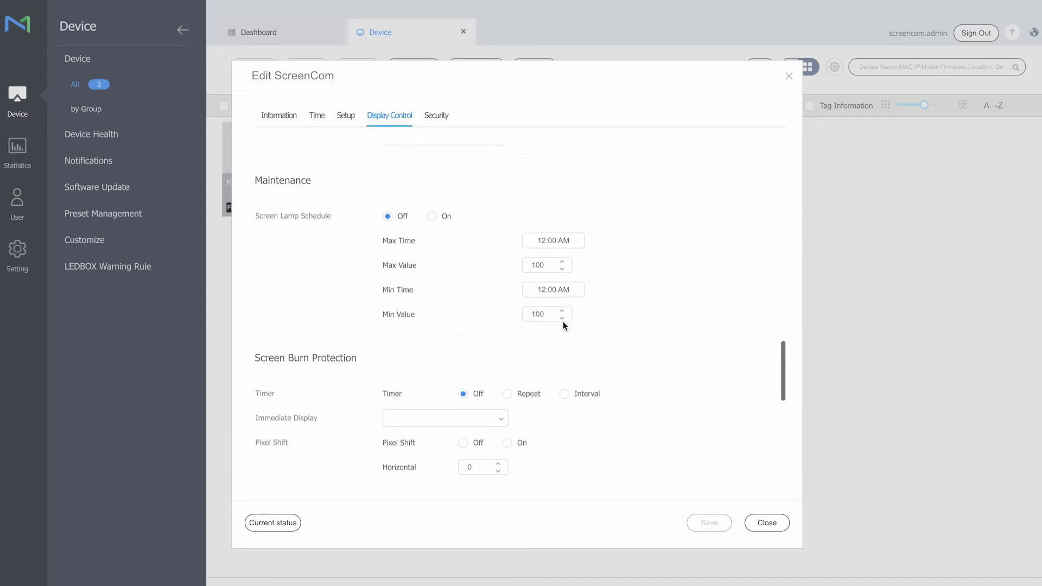
scroll(563, 325, down, 4)
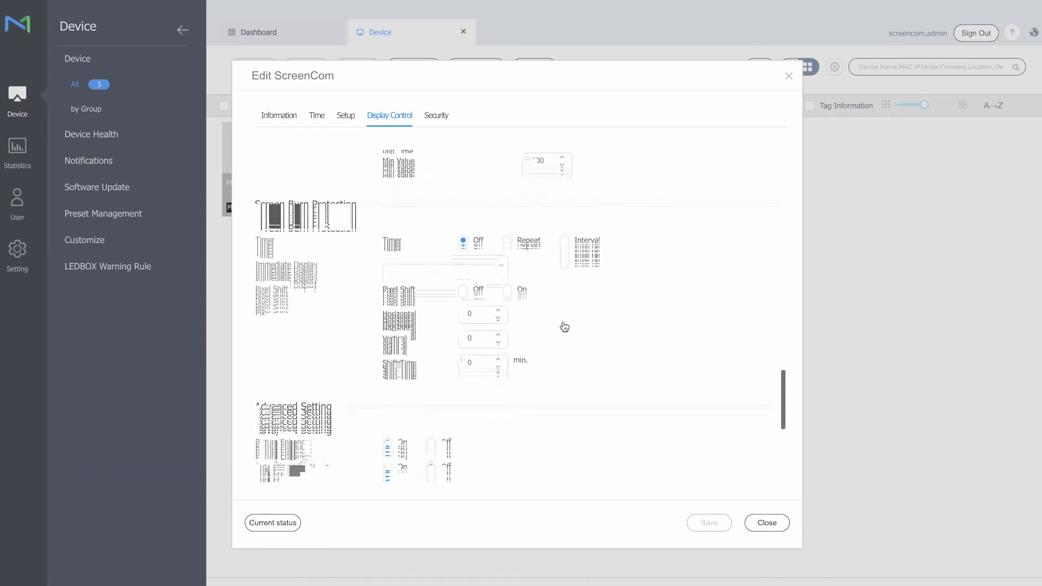
scroll(565, 326, down, 3)
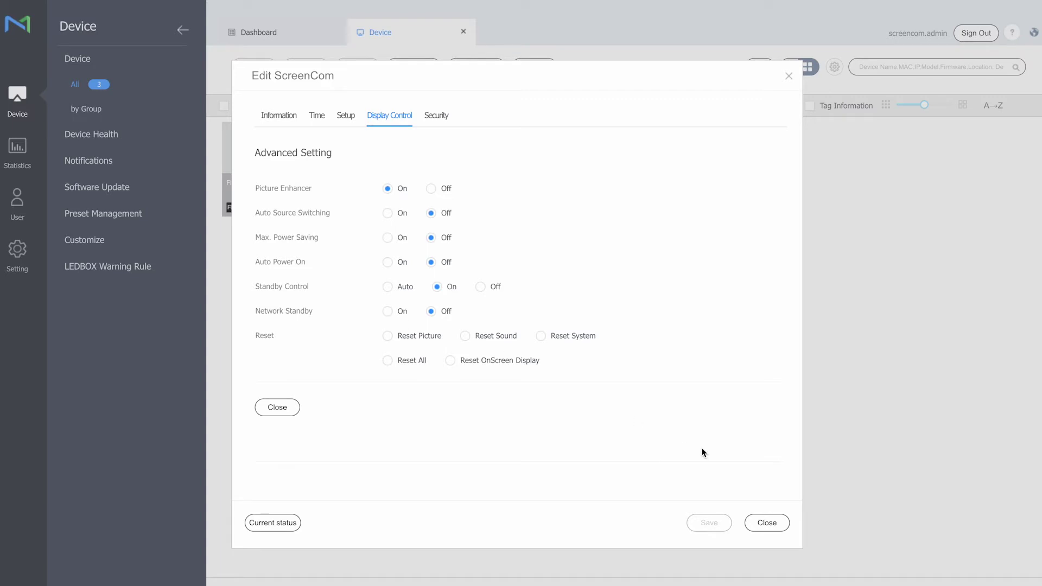
click(770, 524)
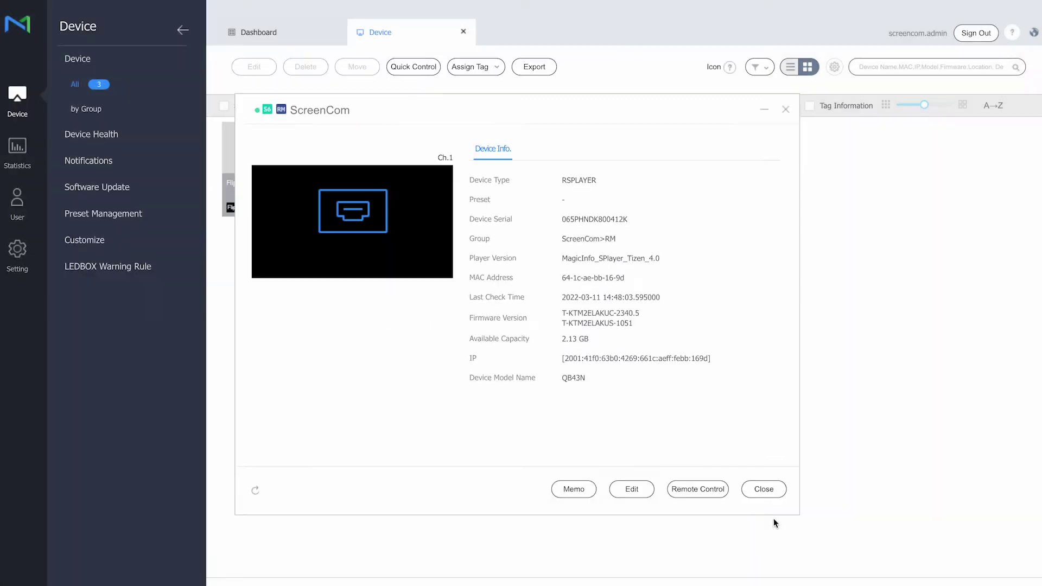
Check software registered under Software Update > Register & Publish, then view connection Statistics
click(765, 491)
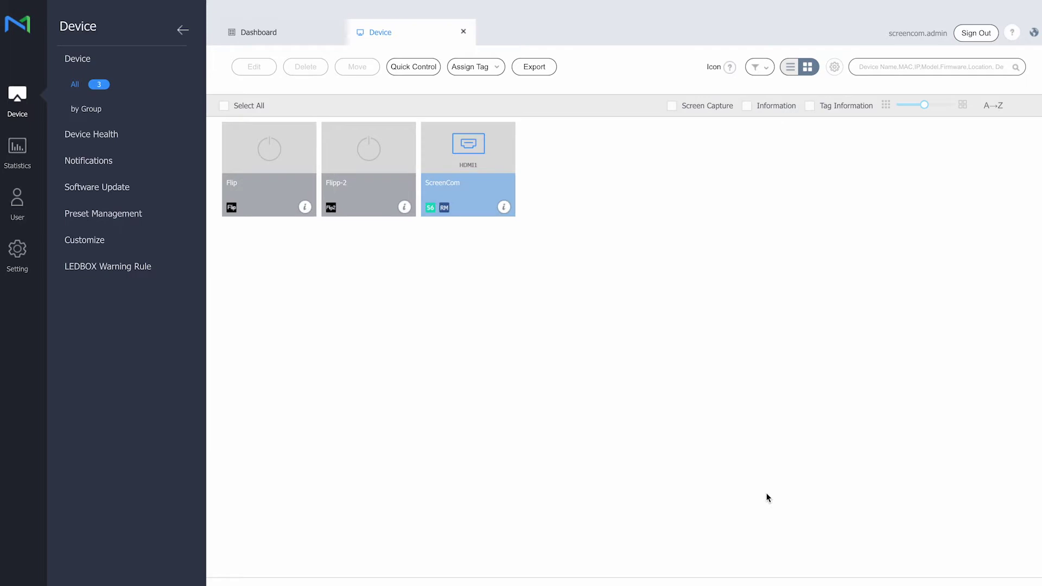
click(104, 199)
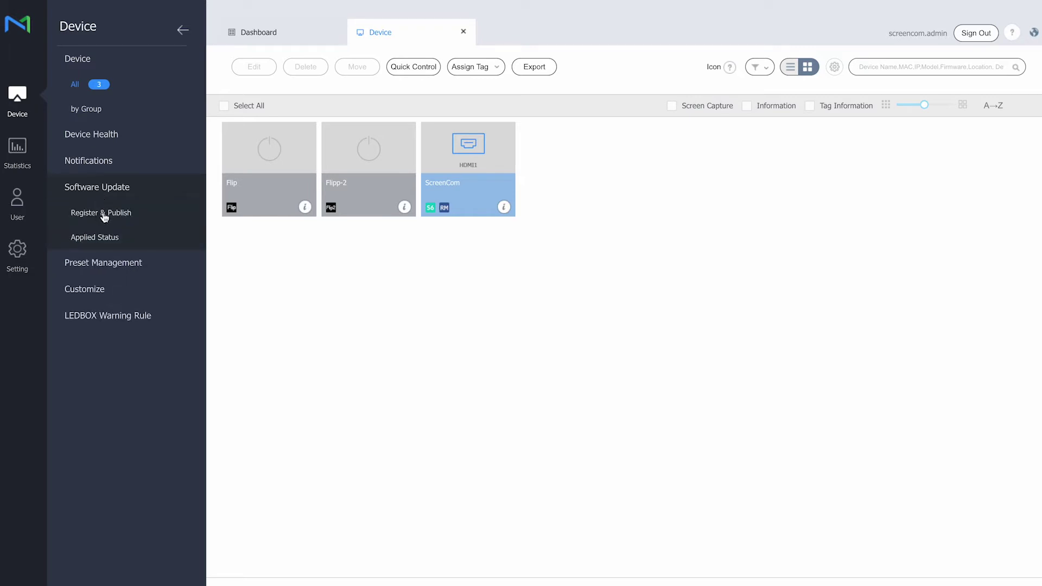
click(105, 215)
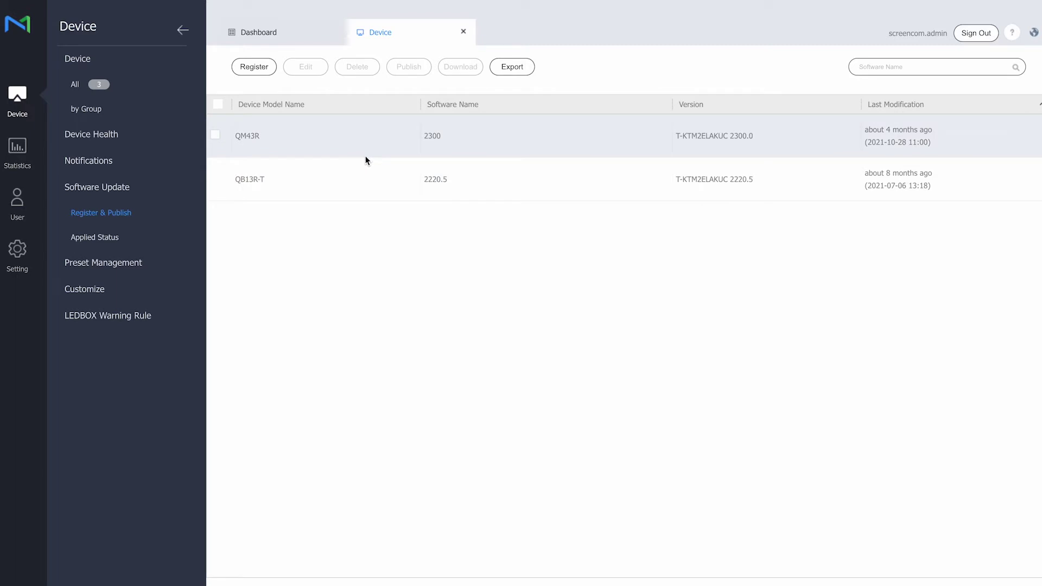
click(22, 168)
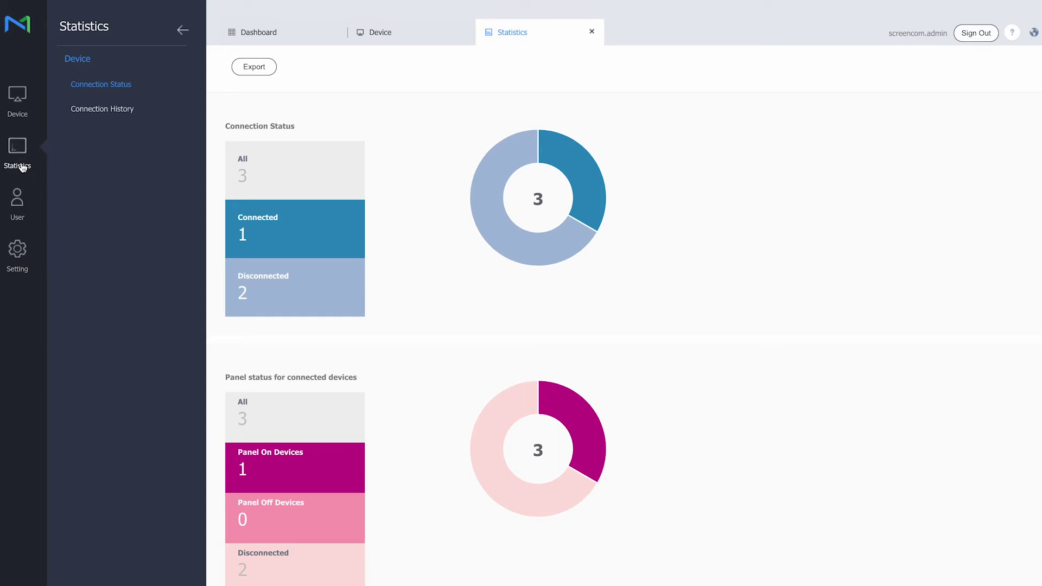
Visit user management, then open the Content page showing All Contents
click(19, 204)
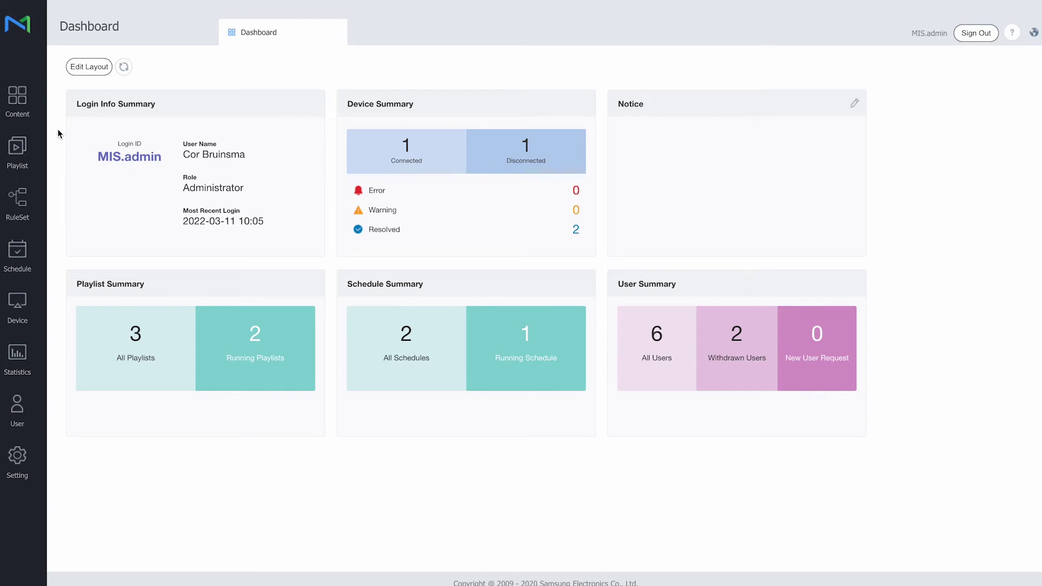
click(18, 100)
Show the New content dropdown choices in the content library
click(188, 72)
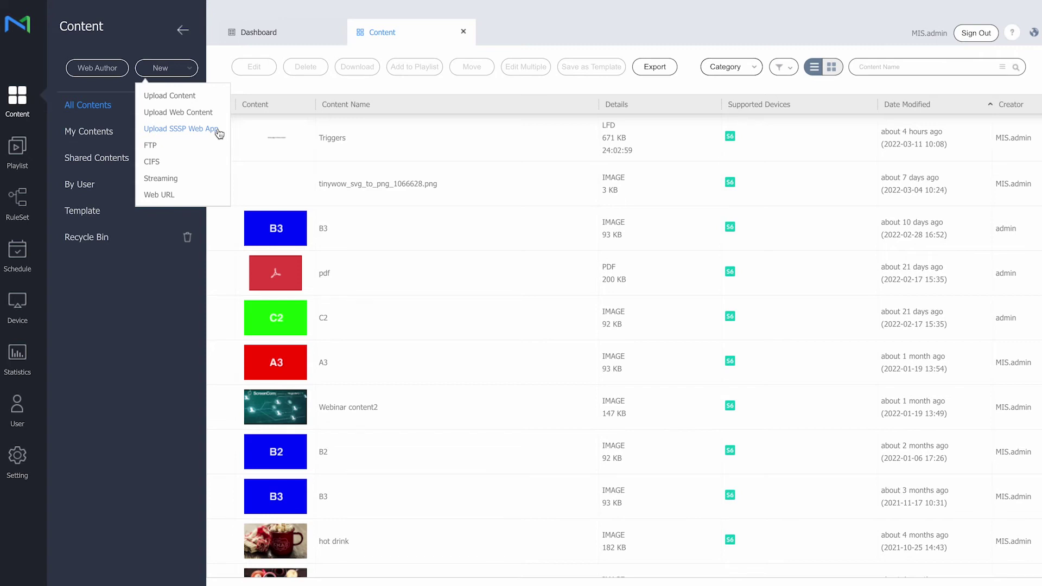
Start an SSSP web app upload named 'SSSP' with SSSP2.wgt and sssp_config.xml attached
click(219, 131)
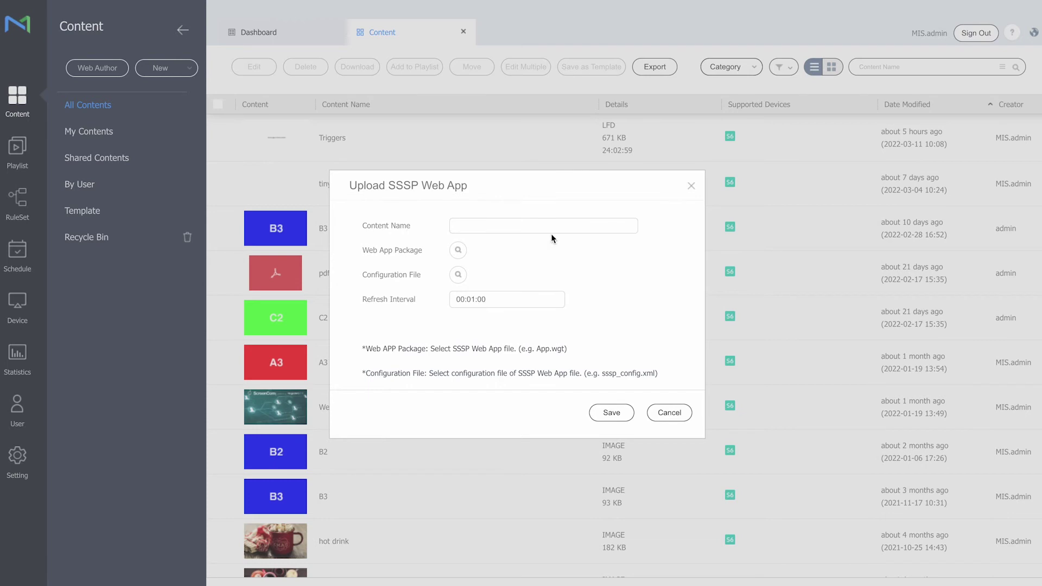
click(569, 228)
text(SSSP)
click(458, 250)
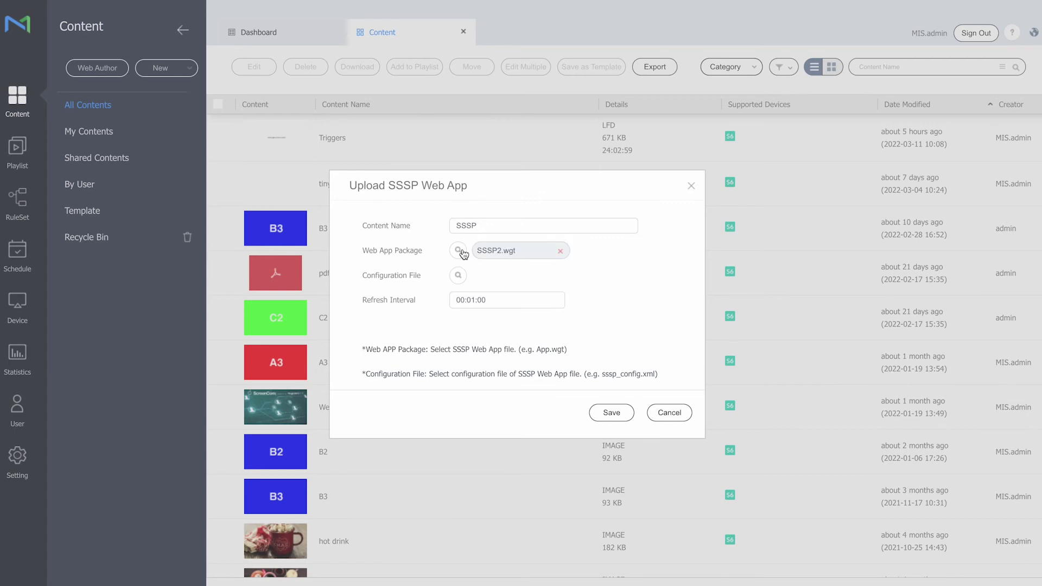
click(463, 281)
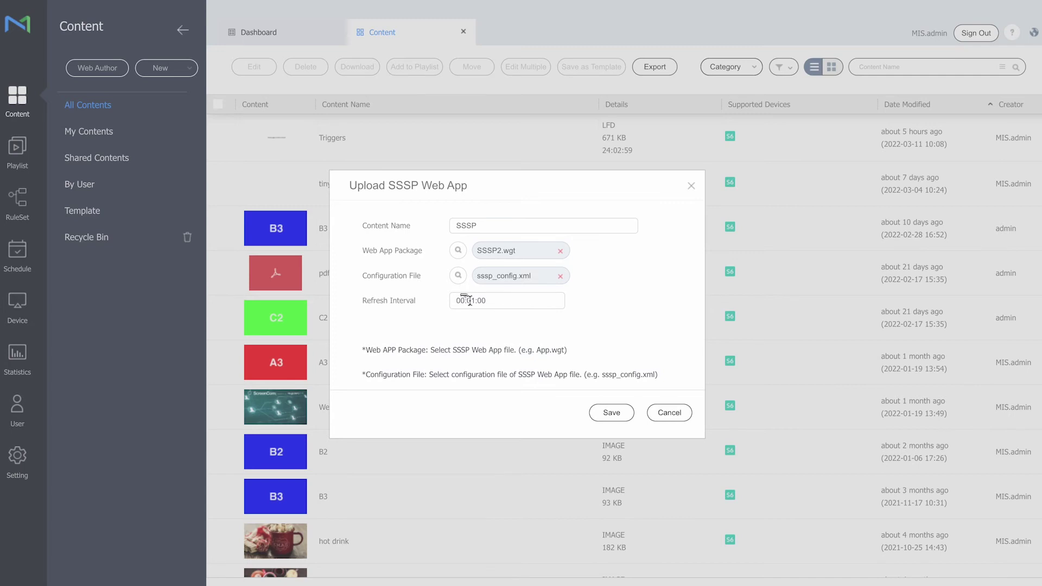
Set the refresh interval to 01:00:00 and save the SSSP web app upload
drag(462, 302, 464, 302)
text(1)
drag(470, 301, 478, 301)
text(00)
click(602, 413)
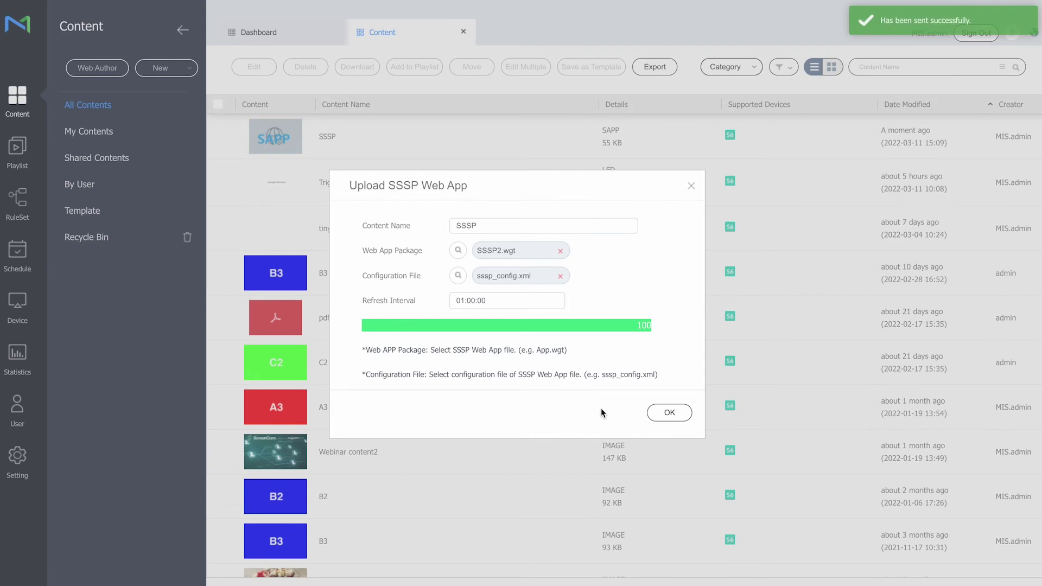
click(660, 414)
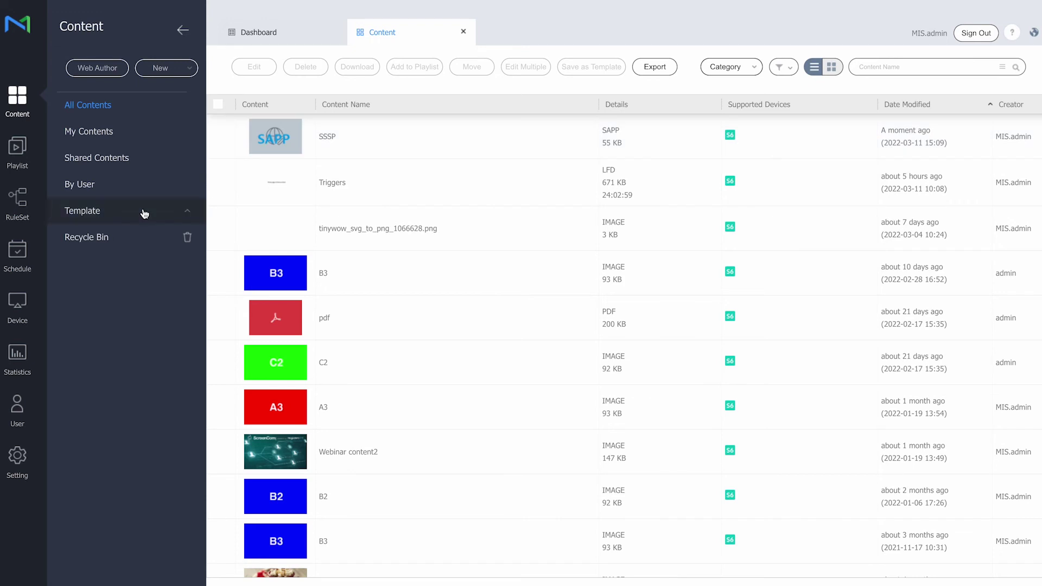
Create a new general content schedule
click(23, 259)
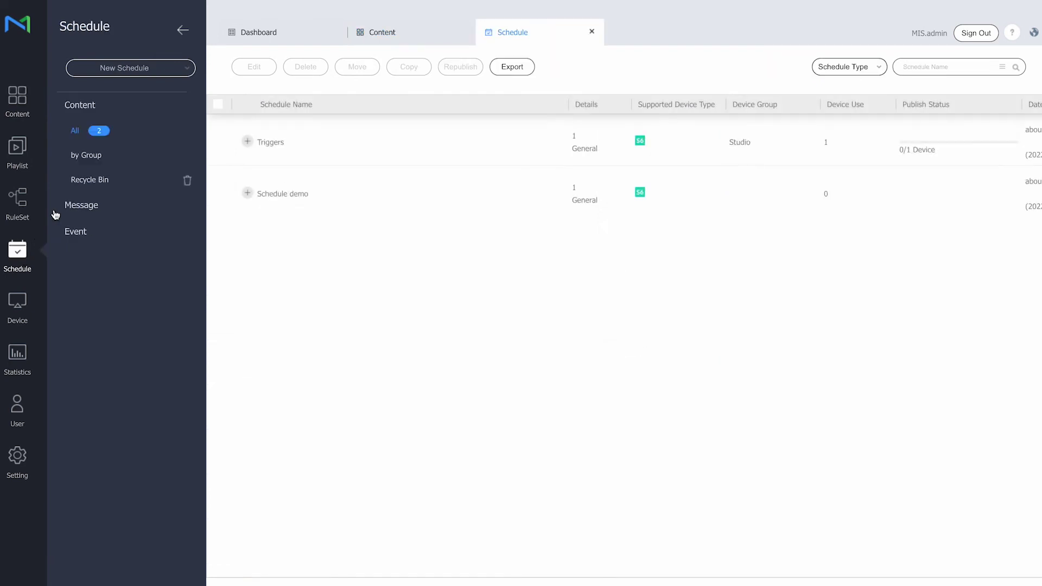
click(158, 75)
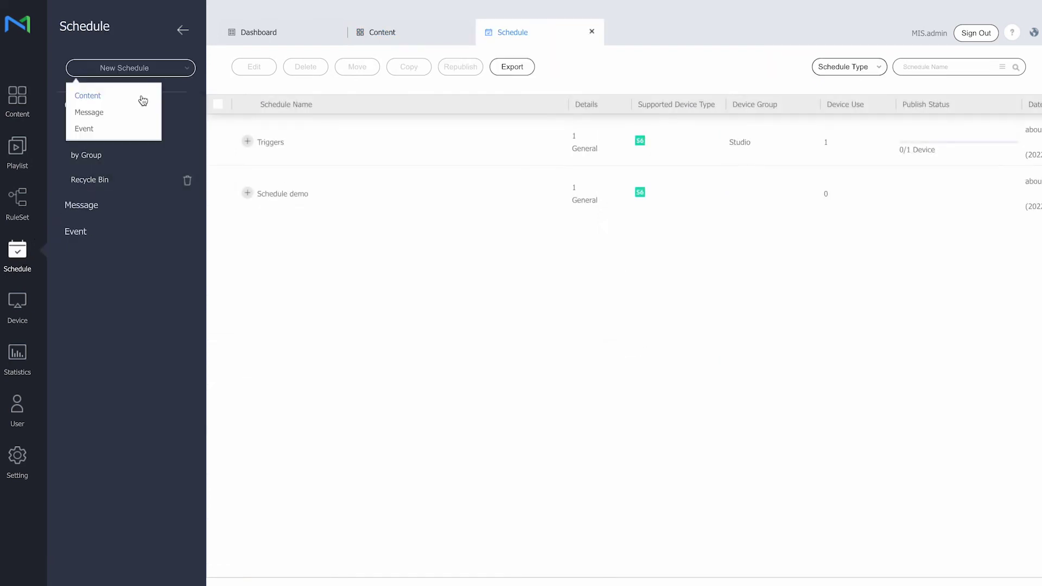
click(142, 97)
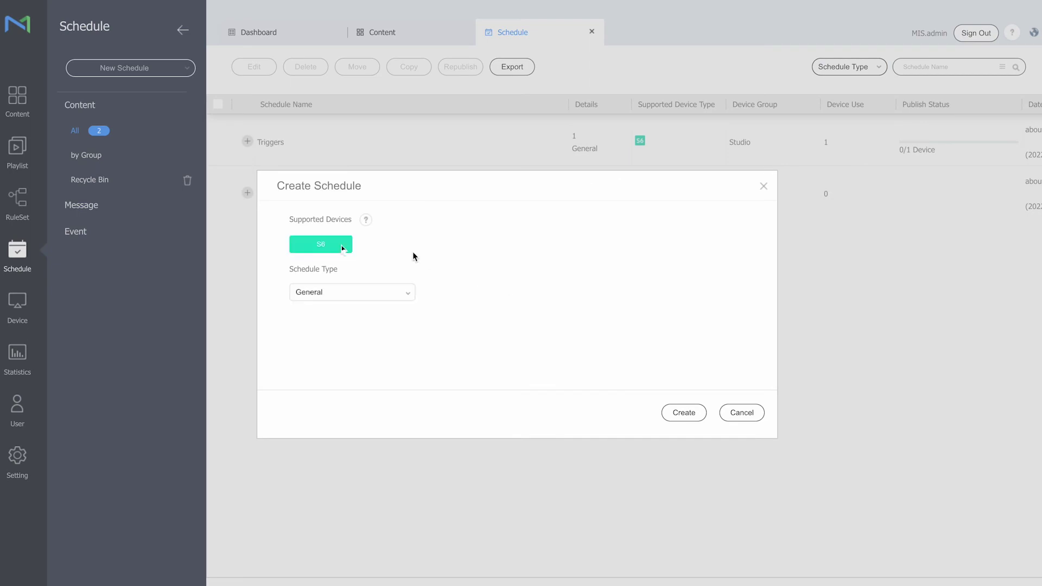
click(685, 414)
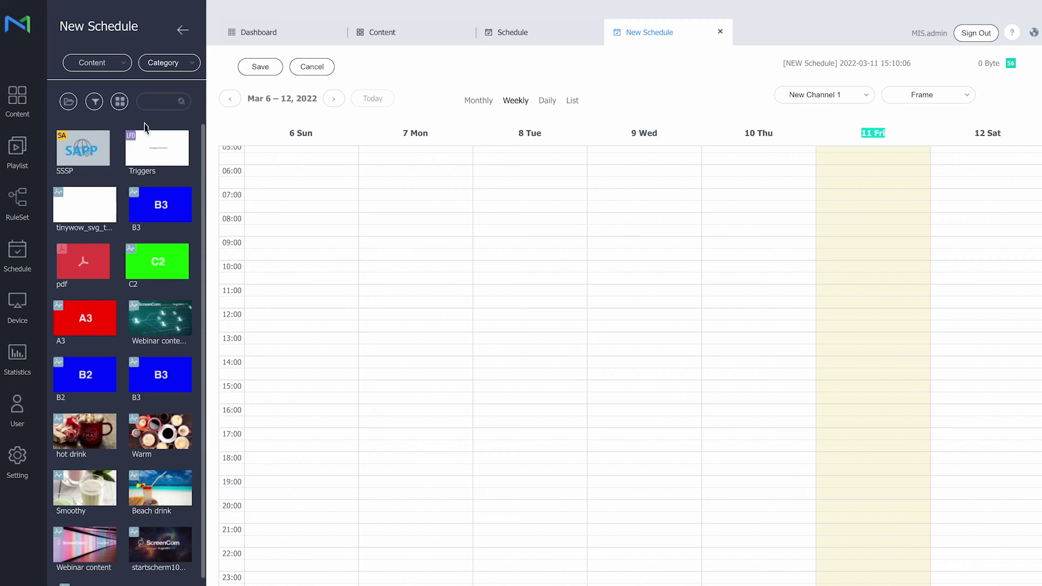
Place Playlist 1 on Friday 11 from 08:00 to 12:00, never expiring, and save the slot
click(126, 68)
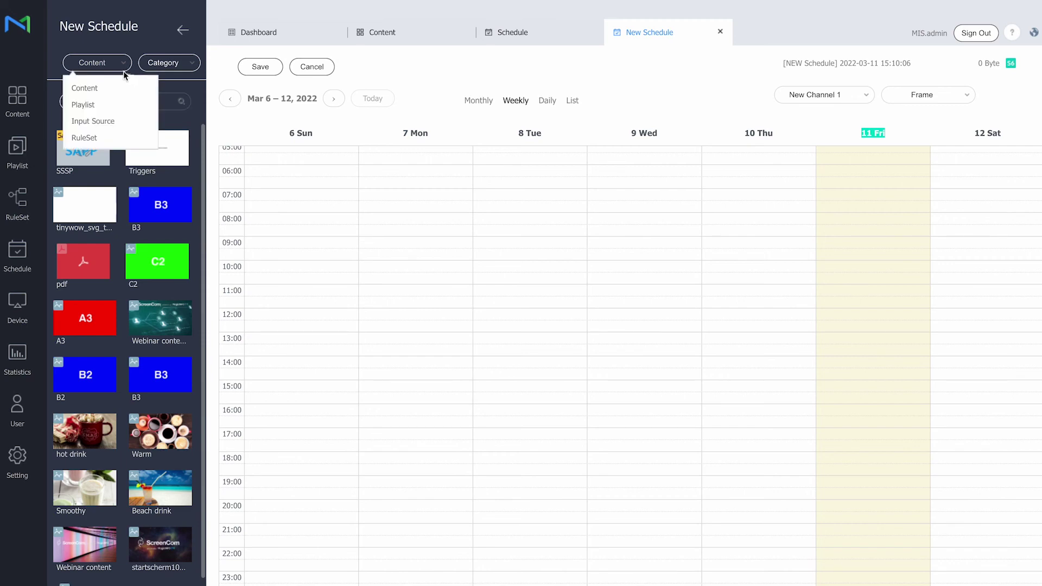
click(112, 104)
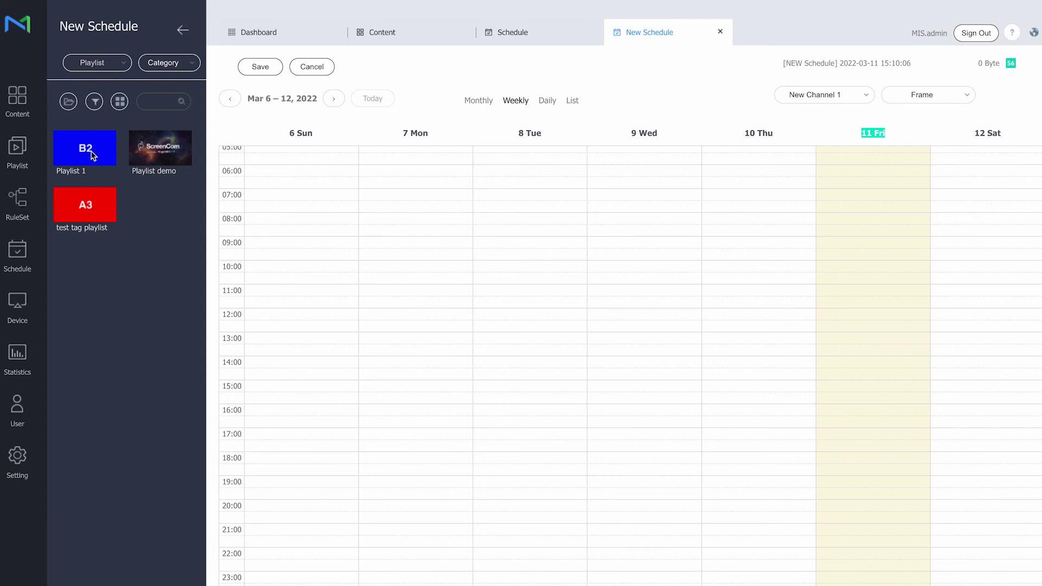
drag(92, 156, 868, 222)
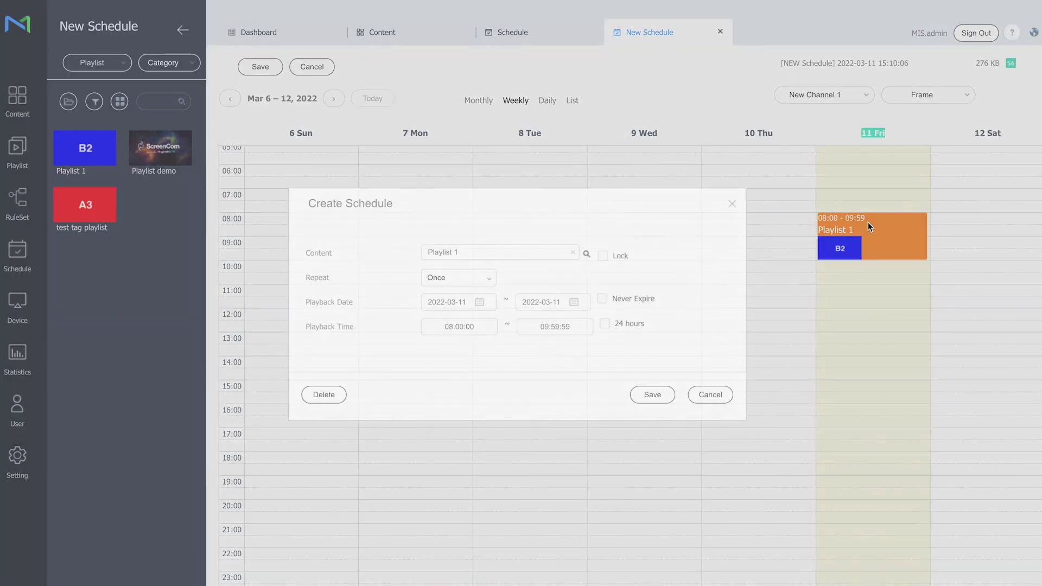
click(544, 328)
text(12:00:00)
click(602, 300)
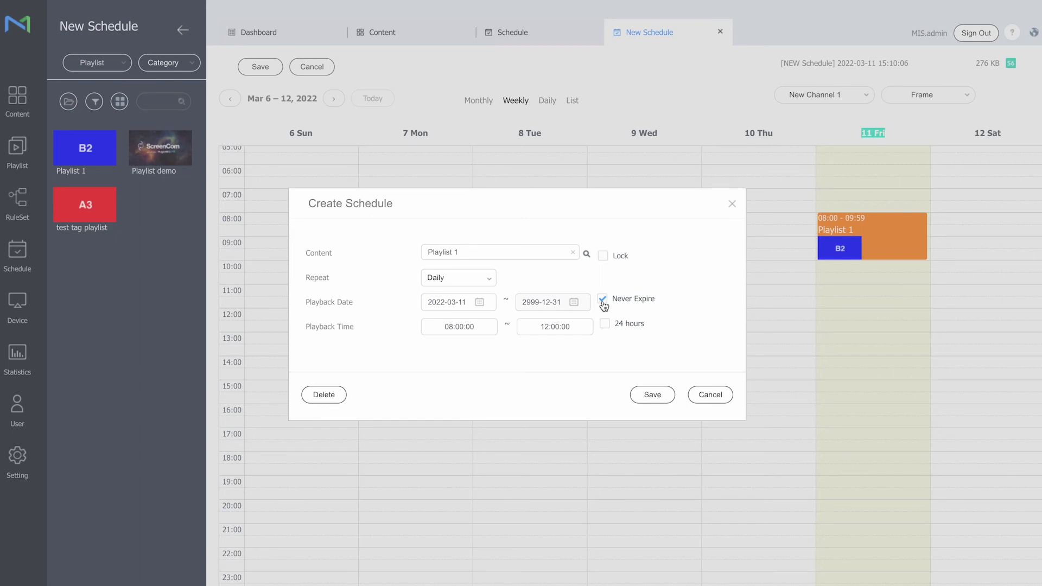
click(663, 399)
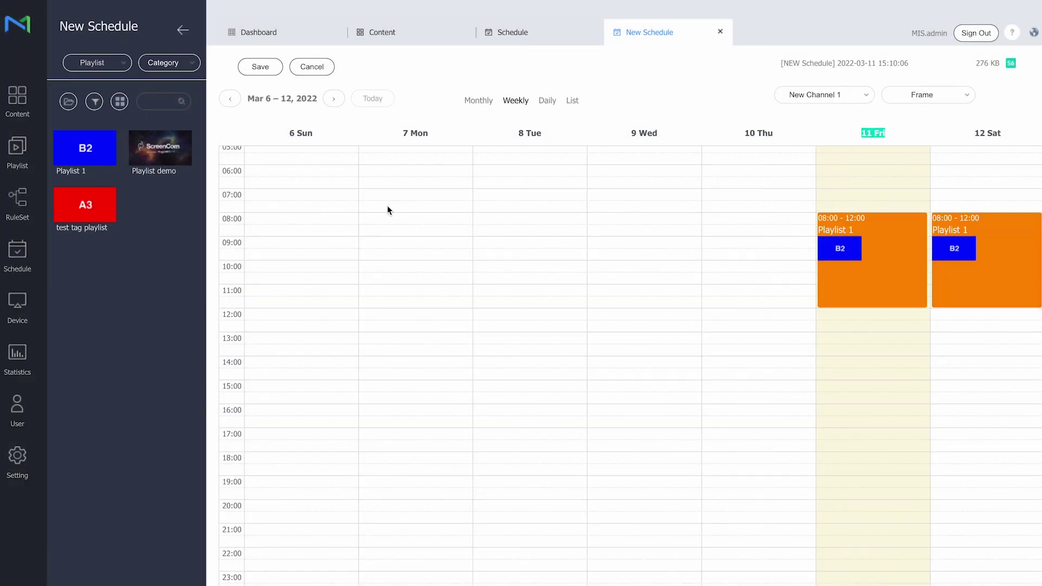
Place the SSSP web app in the calendar at 12:00, right after Playlist 1
click(130, 68)
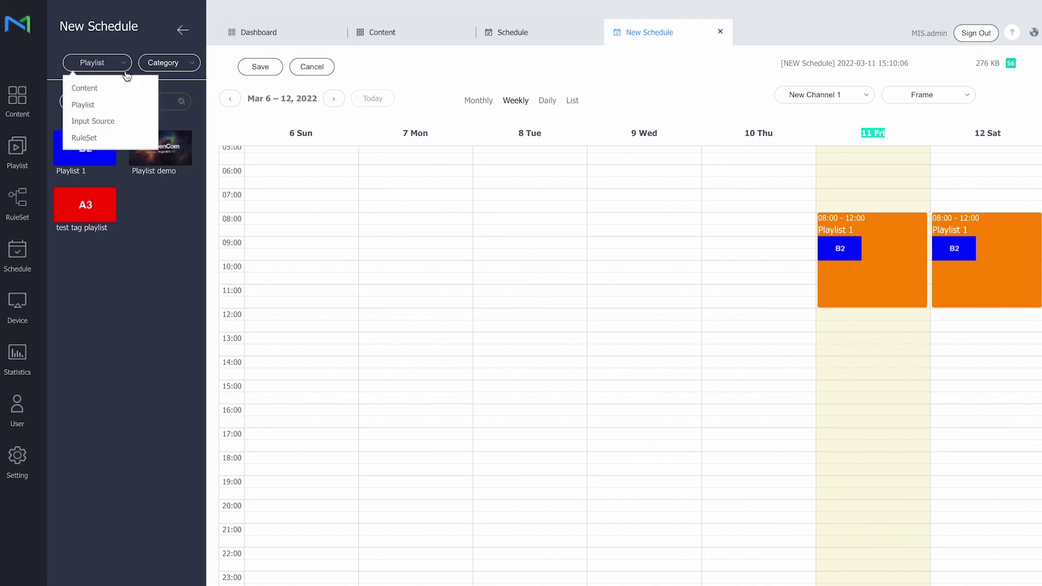
click(116, 88)
drag(84, 155, 863, 324)
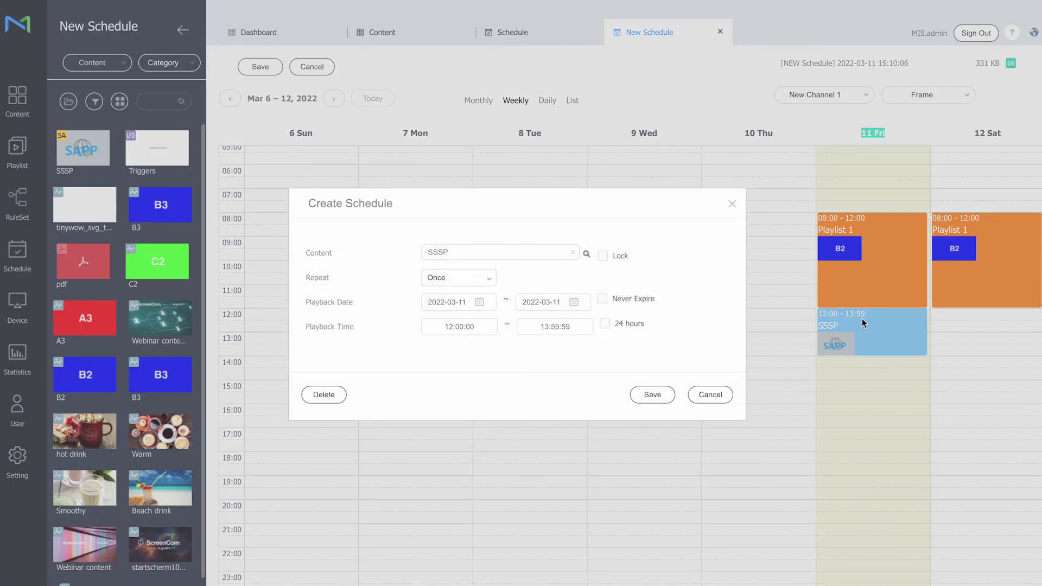
Set the SSSP slot to end at 16:59:59 with Never Expire, save it, and check the following week
double_click(546, 327)
text(16)
key(Tab)
key(Left)
click(603, 298)
click(652, 395)
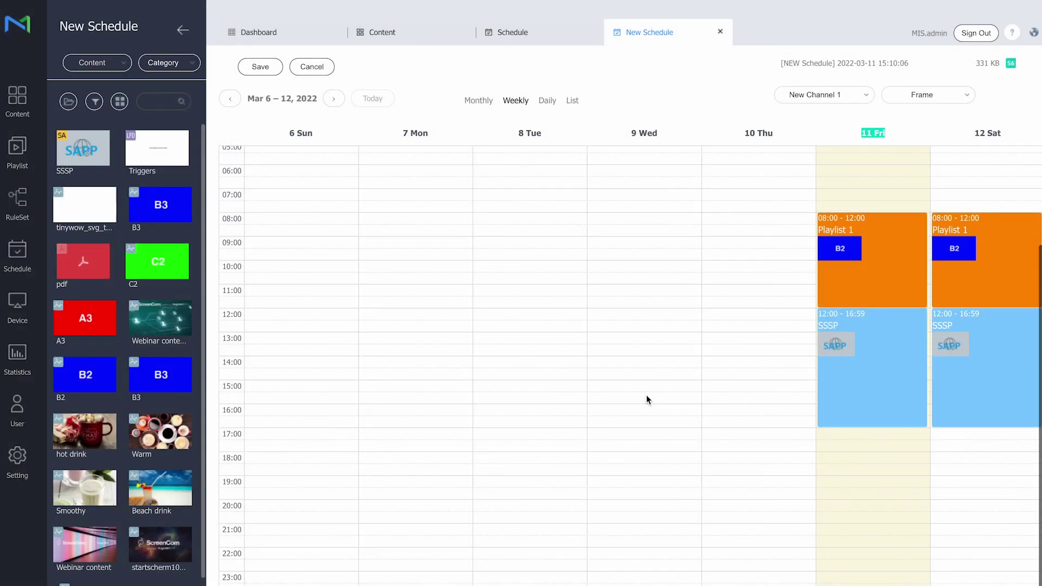
click(336, 100)
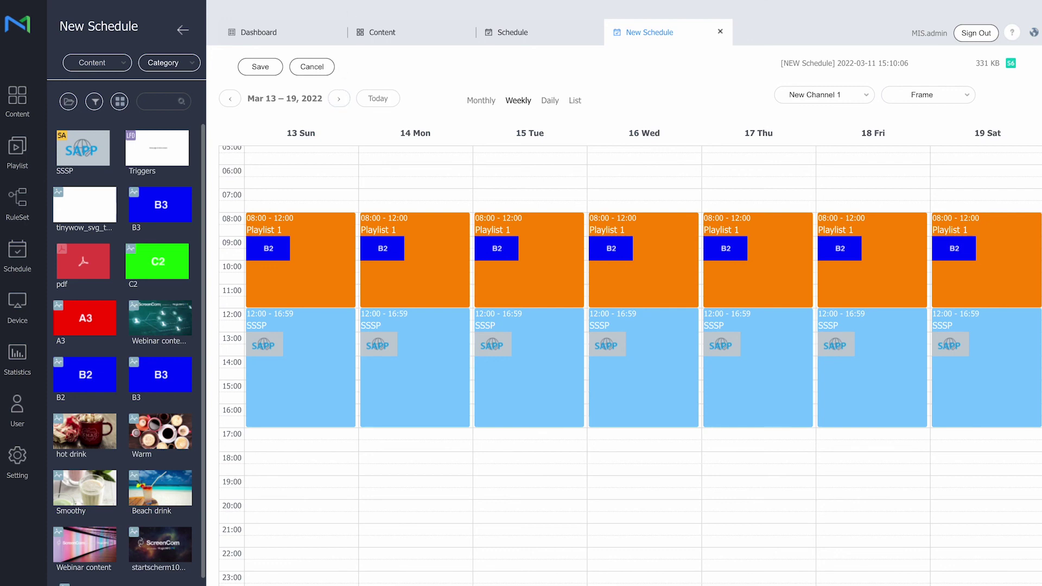
Save the new schedule under the name SSSP
click(260, 68)
triple_click(498, 191)
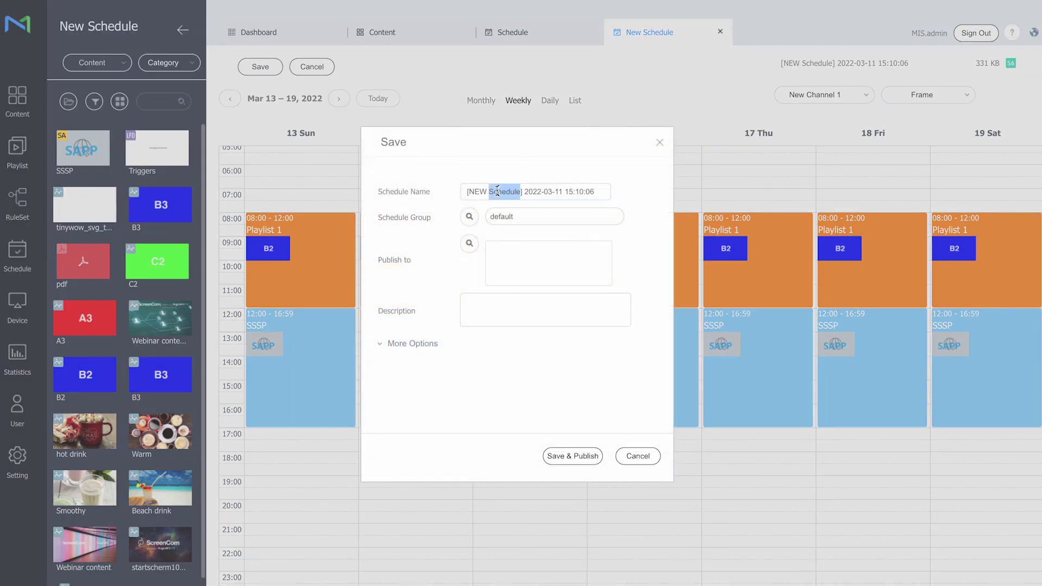
text(SSSP)
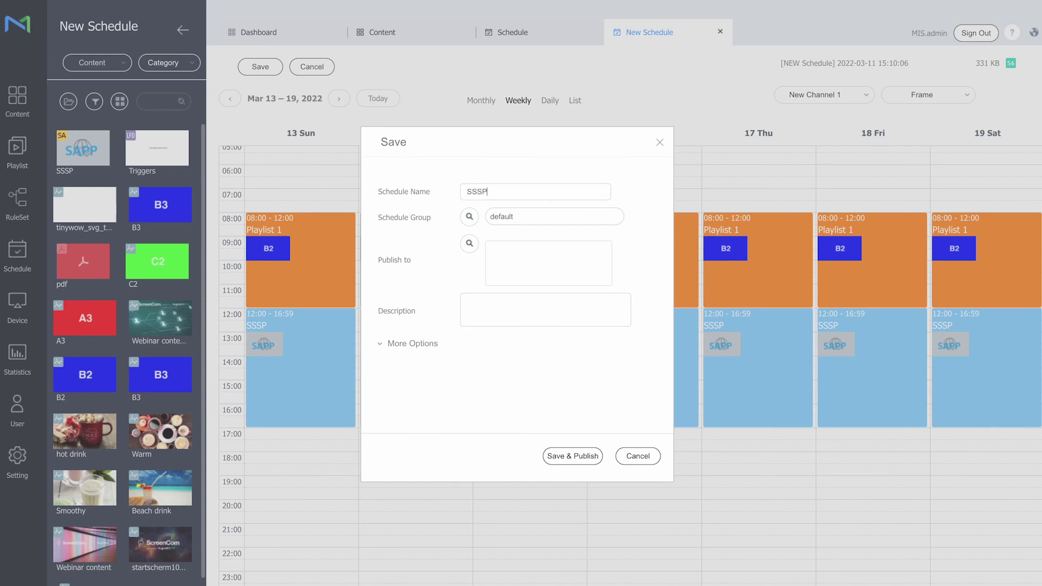
Publish the SSSP schedule to the Kantoor device group under MagicInfo Services
click(470, 243)
click(422, 216)
click(452, 231)
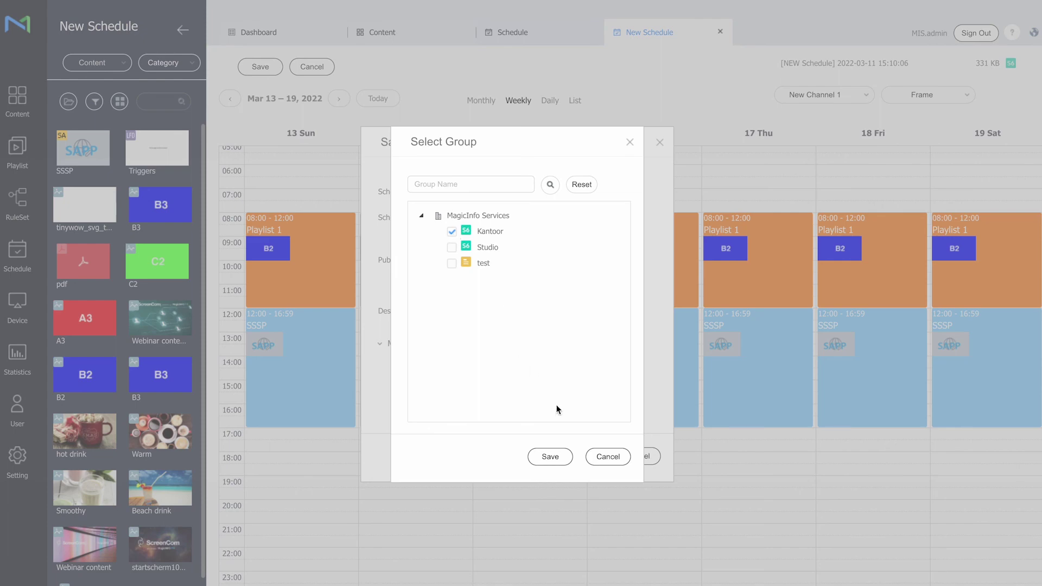
click(565, 463)
click(571, 458)
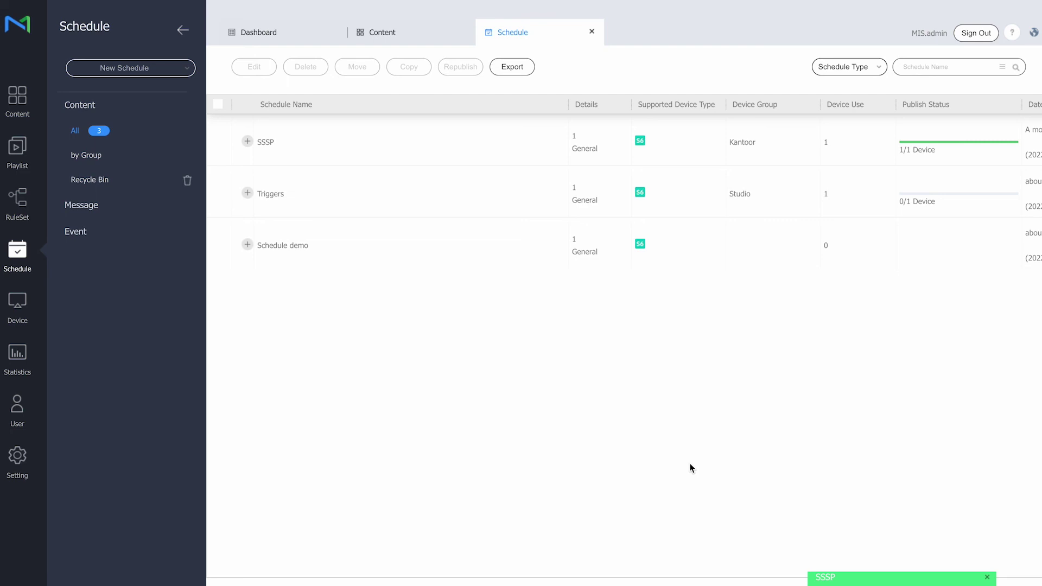
Confirm the ScreenCom display's Now Playing content shows SSSP
click(9, 309)
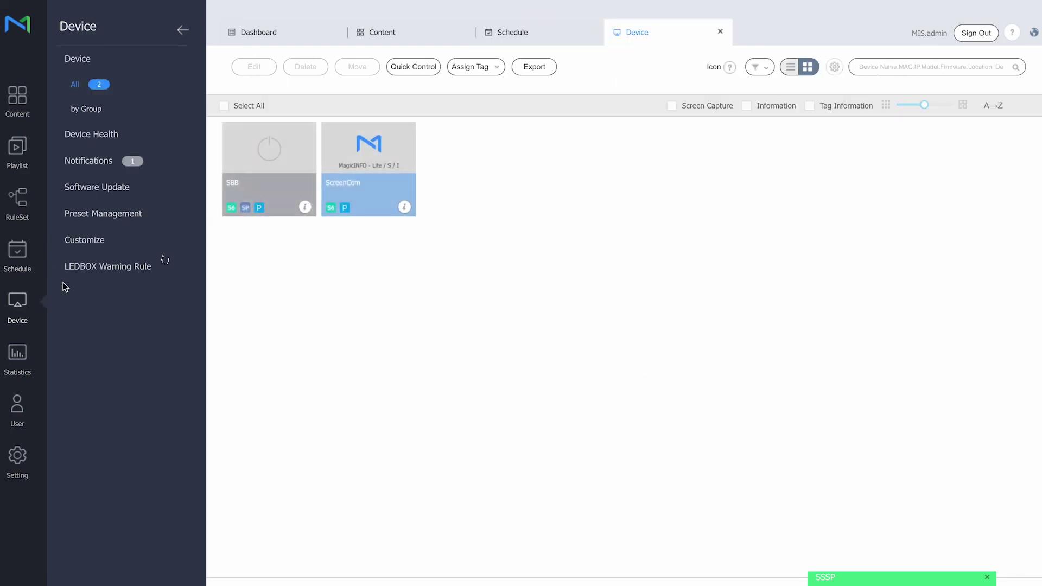
click(404, 207)
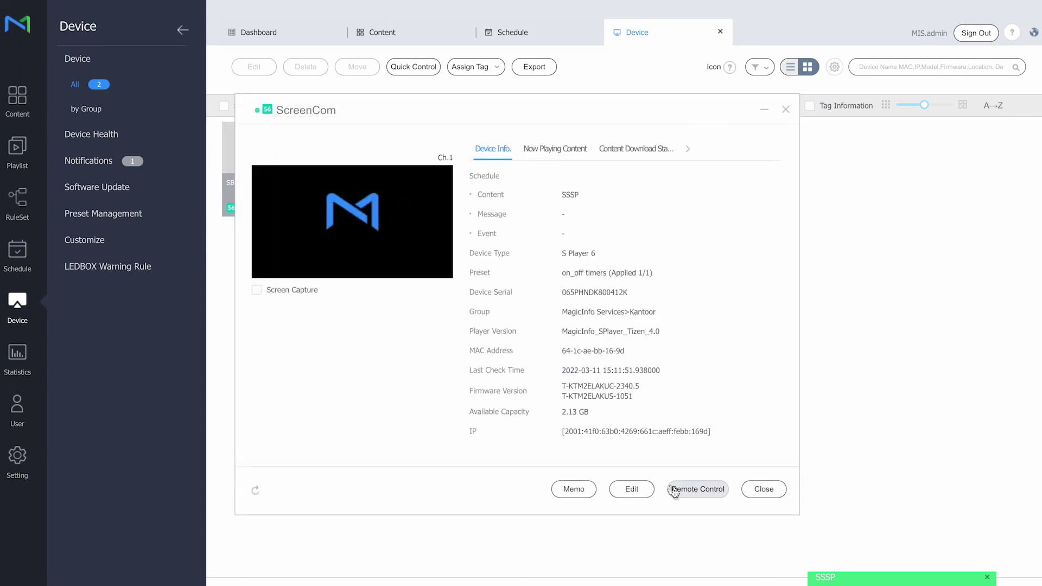
click(554, 149)
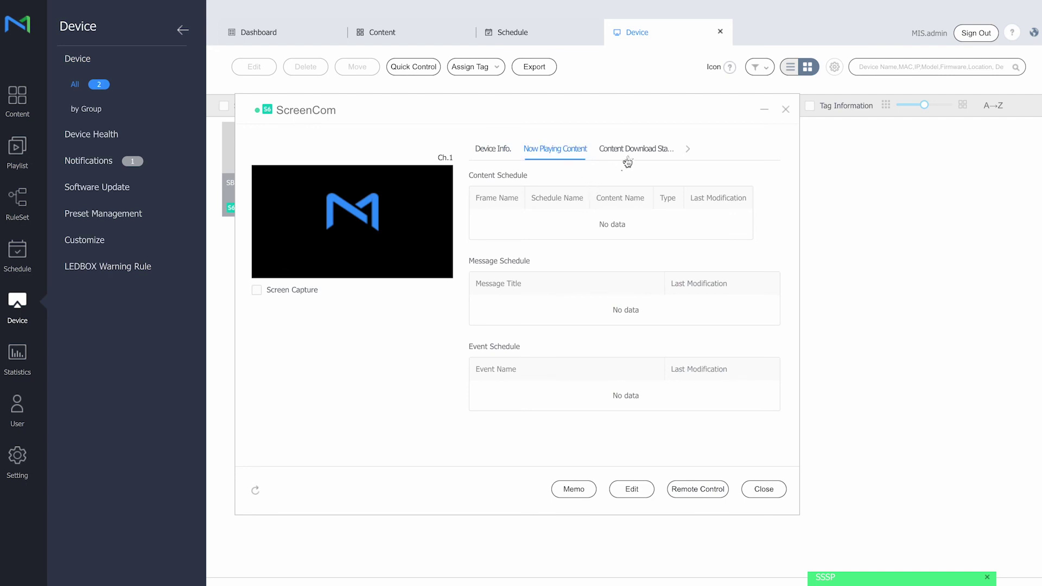
Review ScreenCom's Time, Setup, Display Control and Security settings in its edit window
click(626, 490)
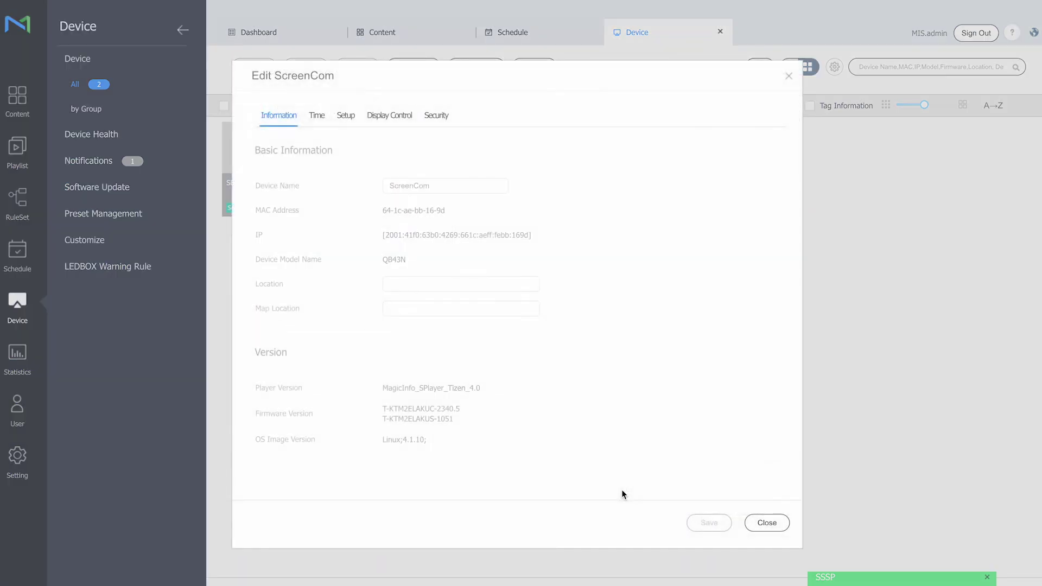
click(317, 115)
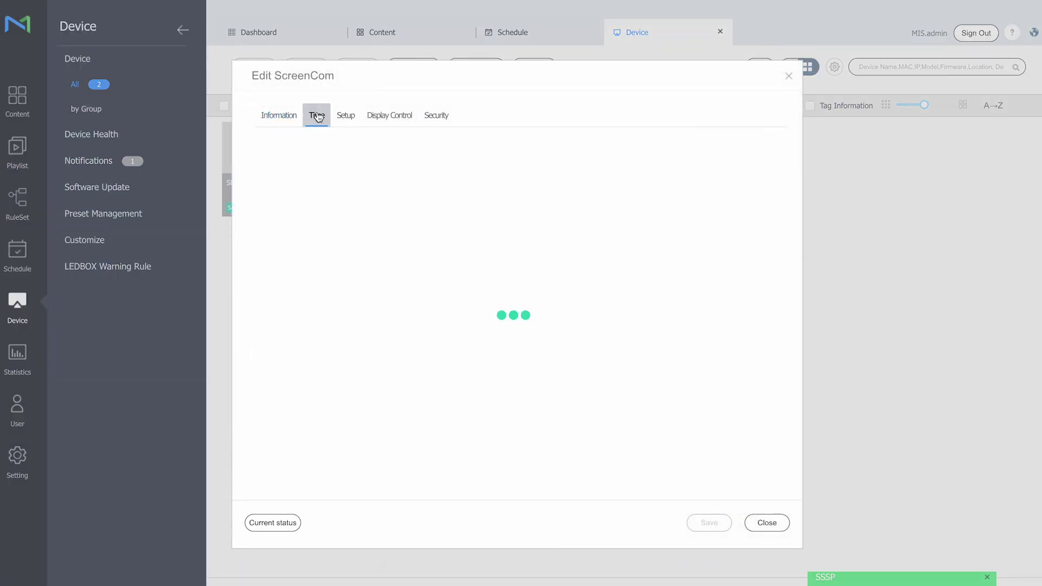
click(345, 115)
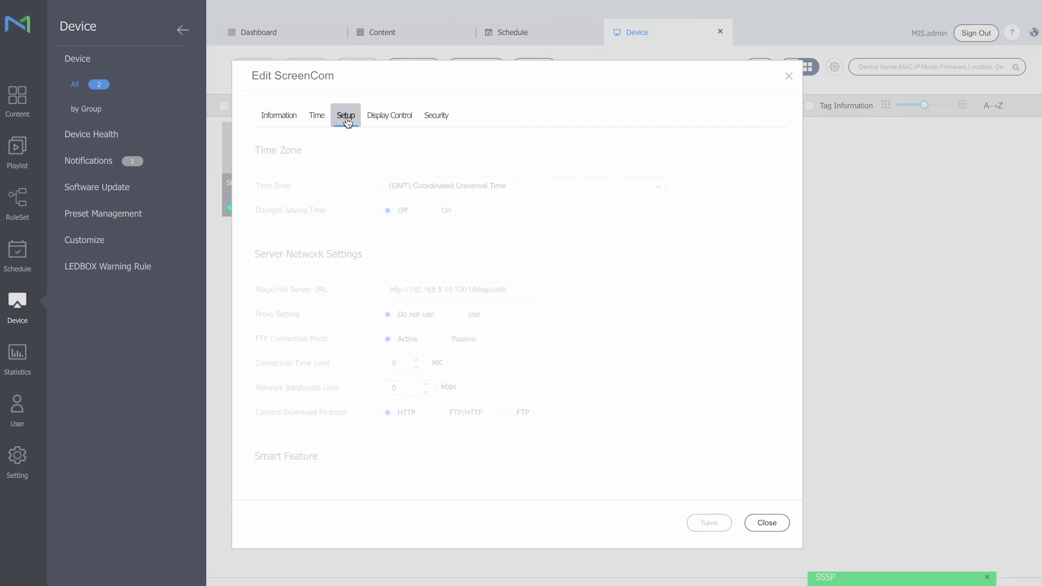
click(377, 116)
click(452, 115)
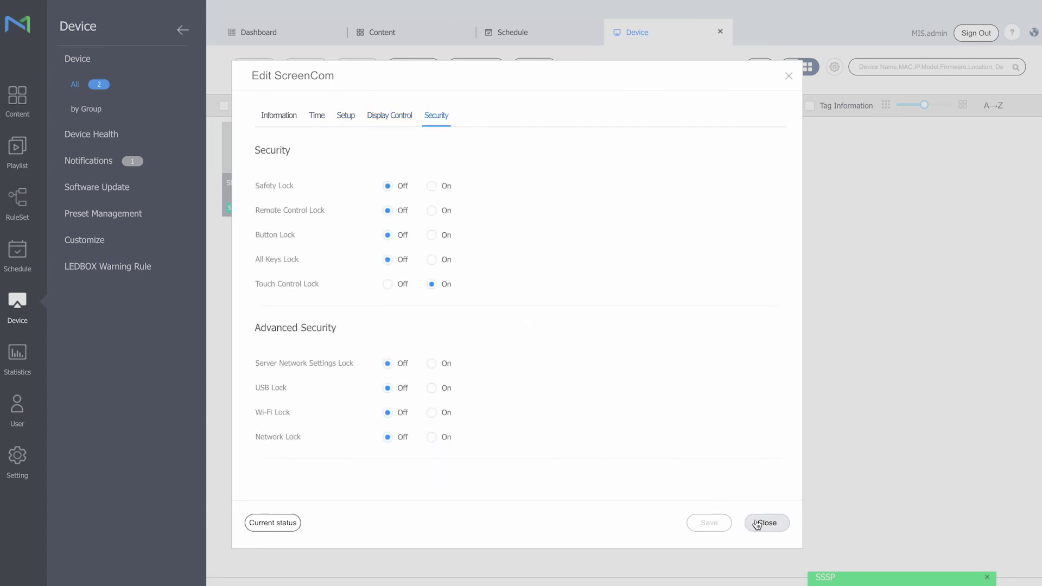